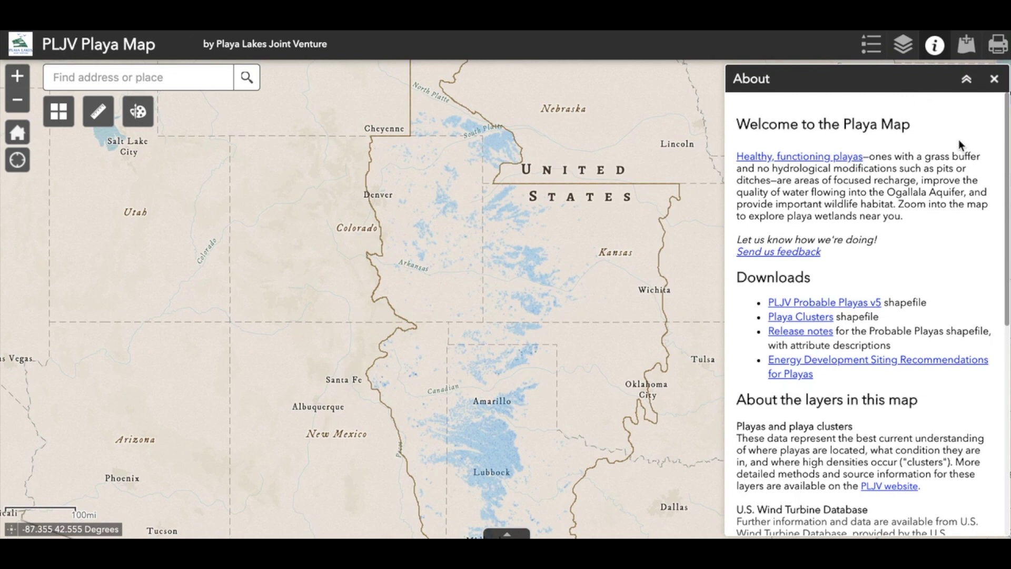
Read through the About information for the Playa Map and close it.
scroll(996, 168, "down", 5)
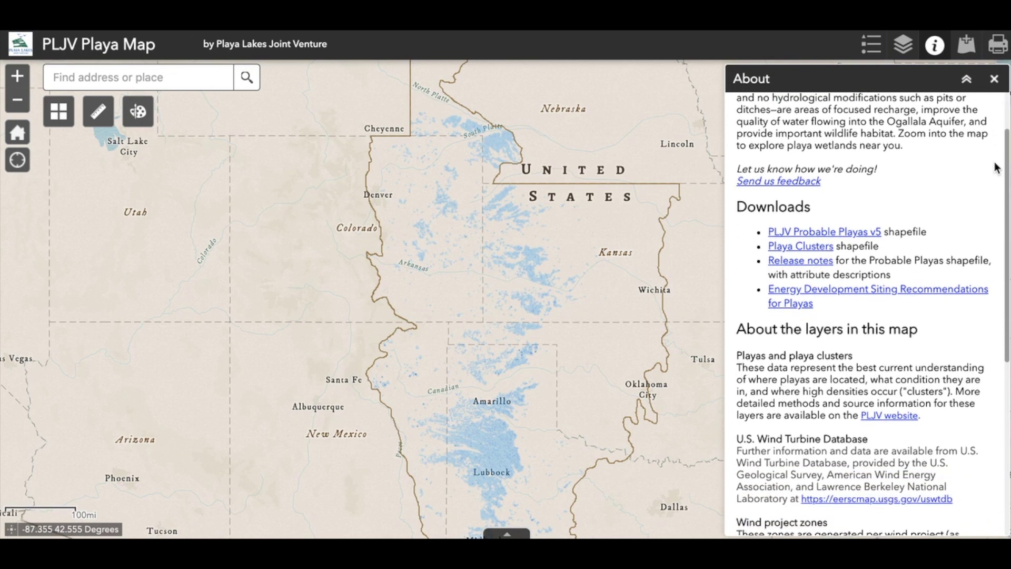
scroll(996, 168, "up", 5)
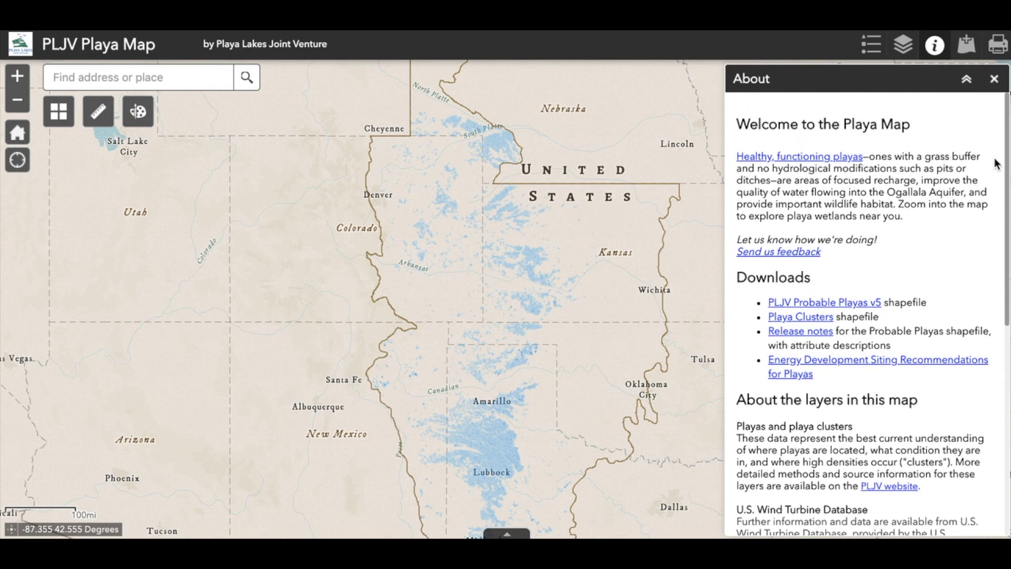
left_click(995, 80)
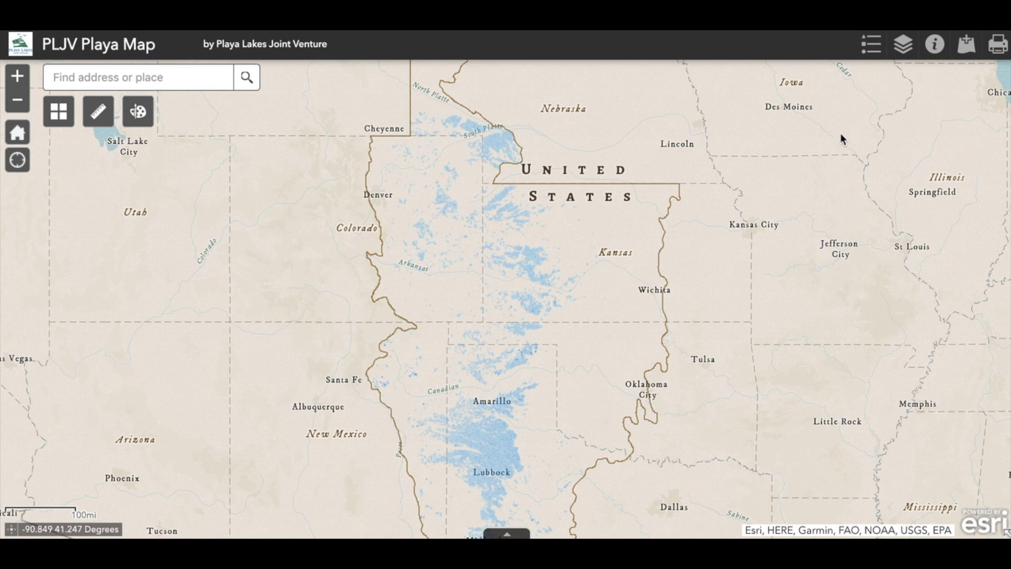
Find Perryton, TX, USA on the map, dismiss the search result popup and clear the search text.
scroll(643, 294, "up", 1)
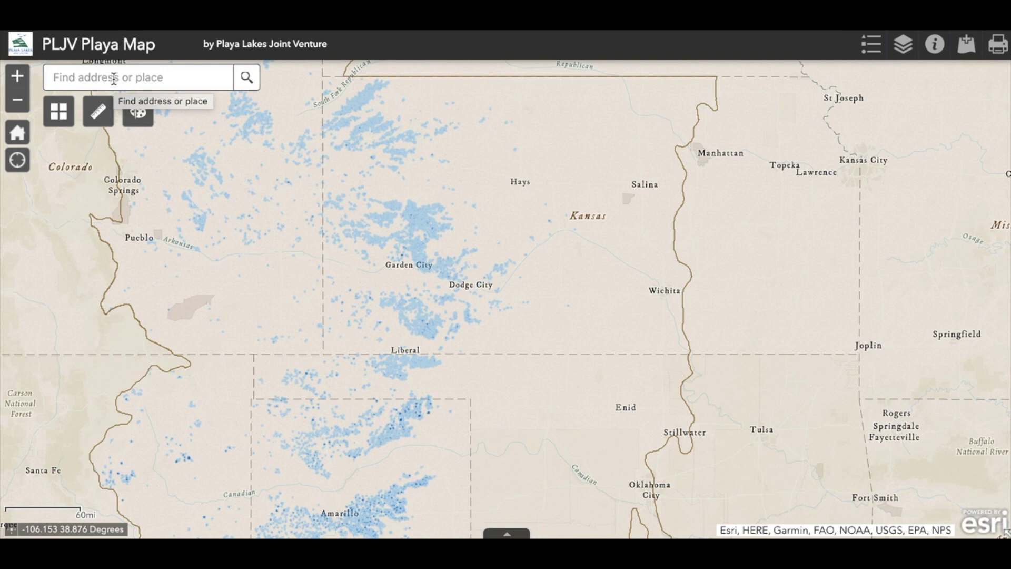
left_click(114, 79)
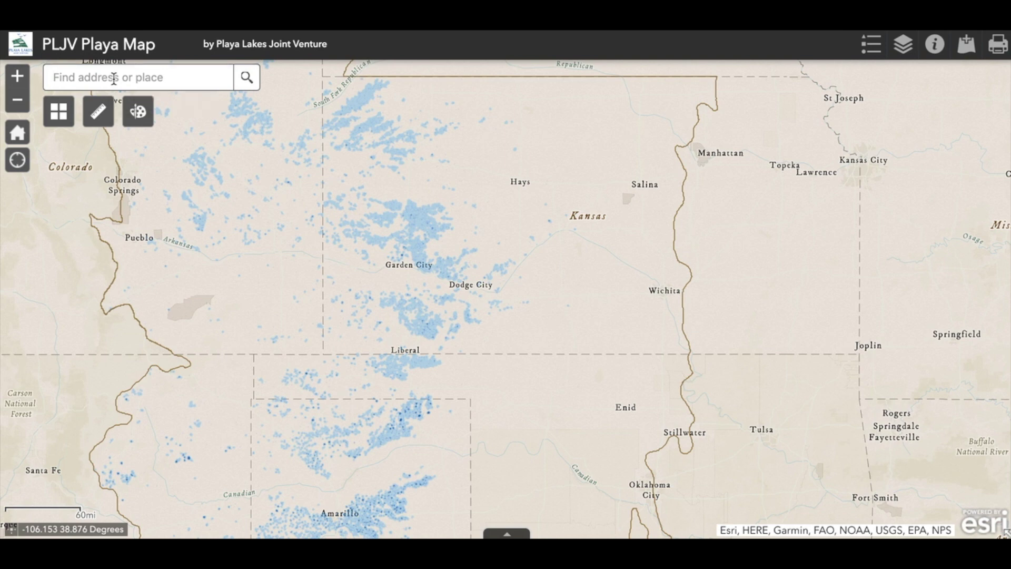
type("Per")
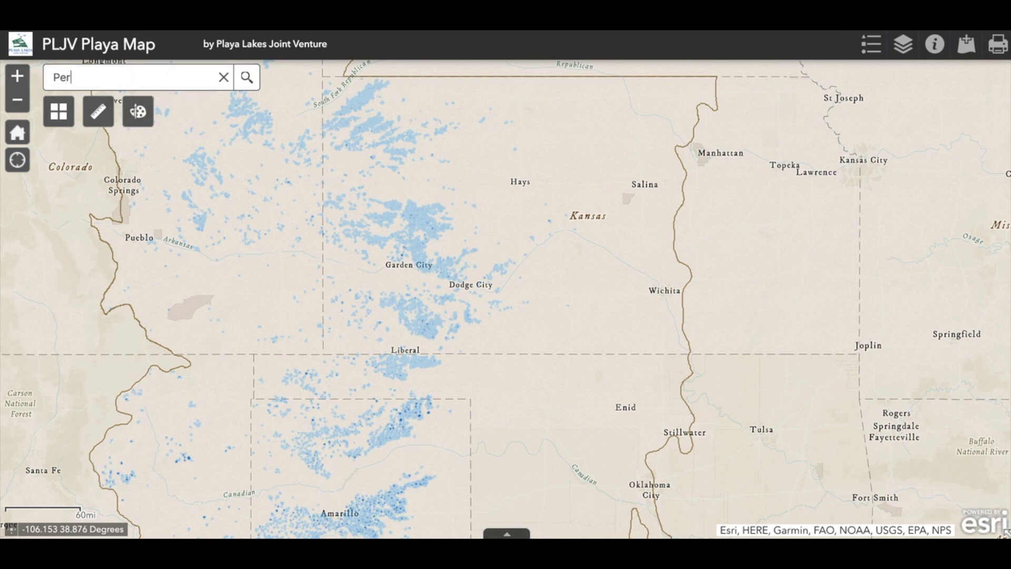
type("ryton, TX")
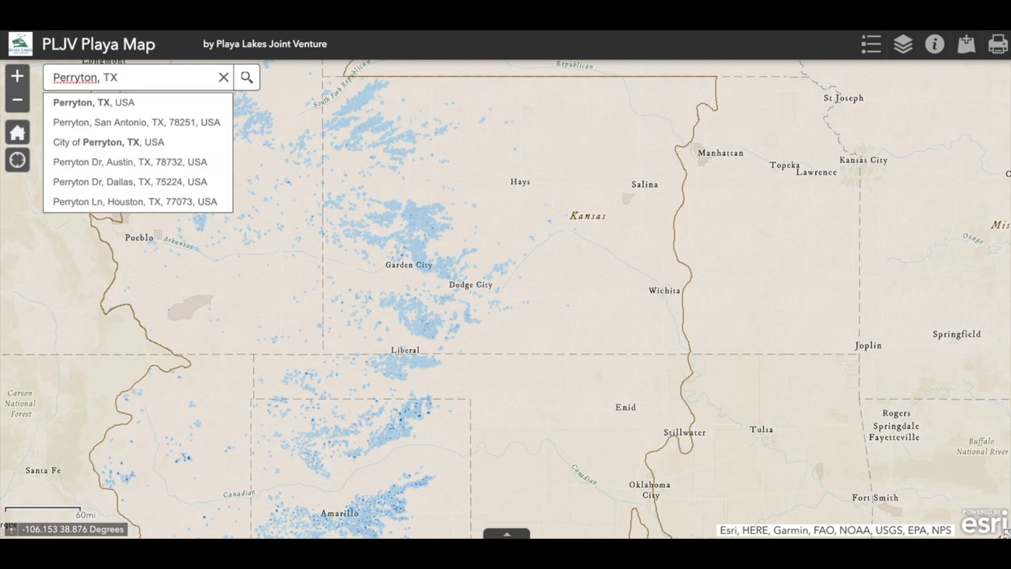
left_click(115, 103)
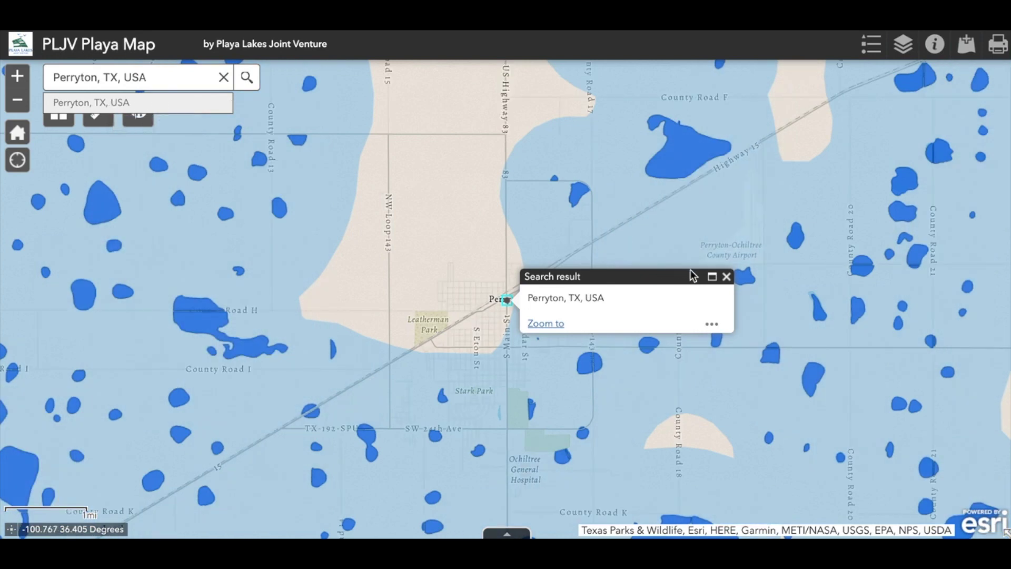
left_click(726, 277)
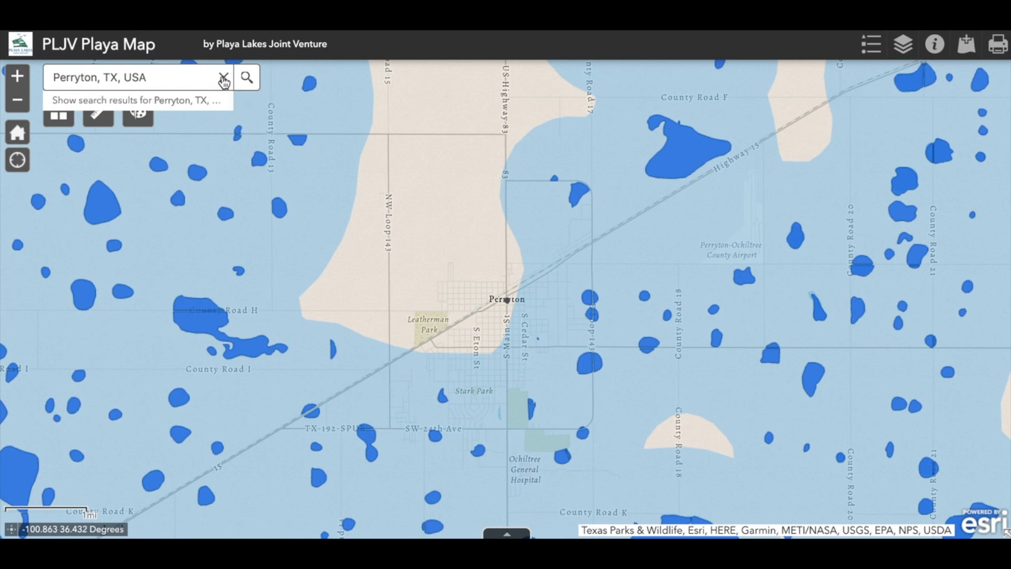
left_click(224, 79)
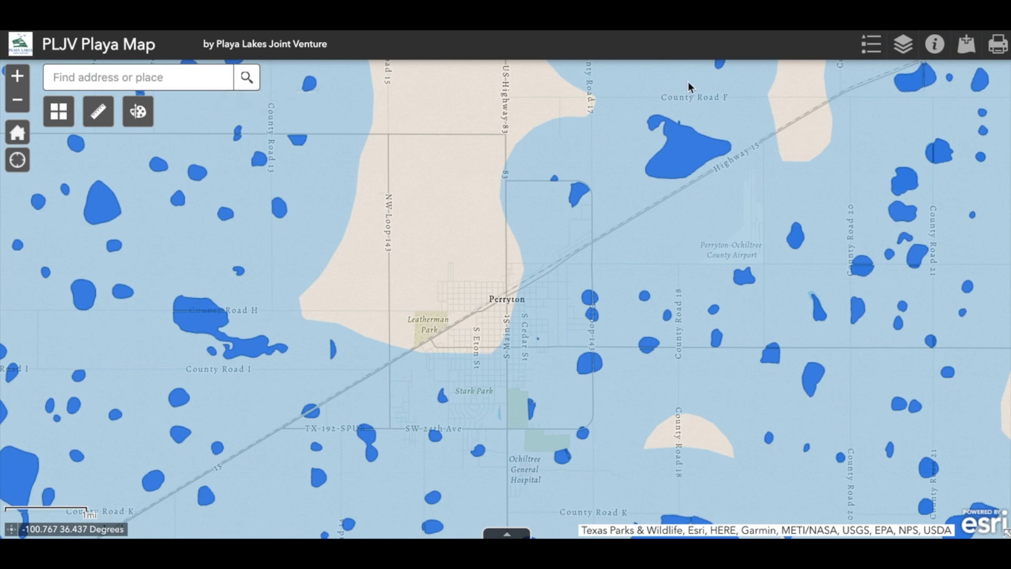
Check the map legend and inspect the cluster and playa details for the large playa southeast of Perryton.
left_click(872, 48)
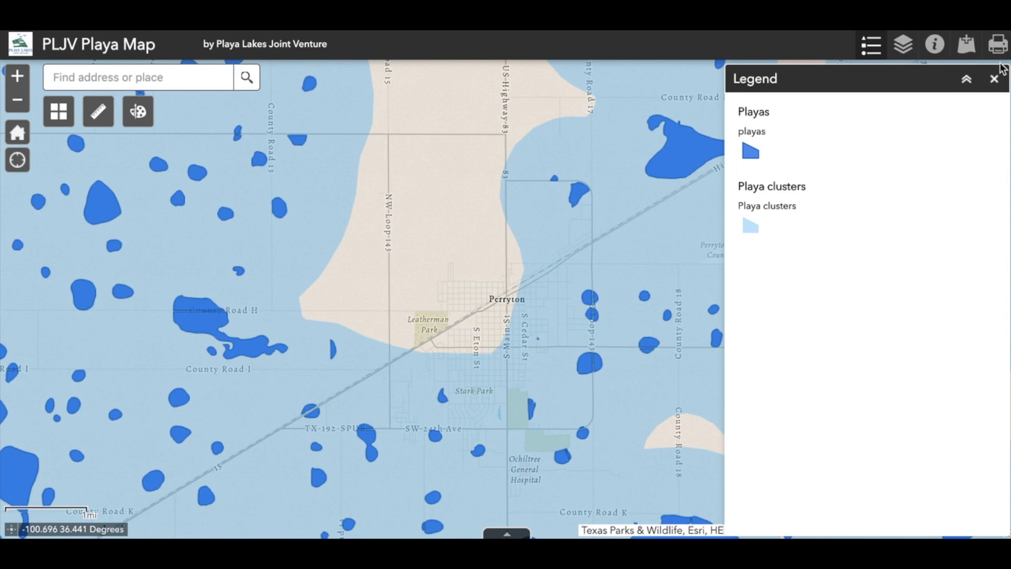
left_click(995, 79)
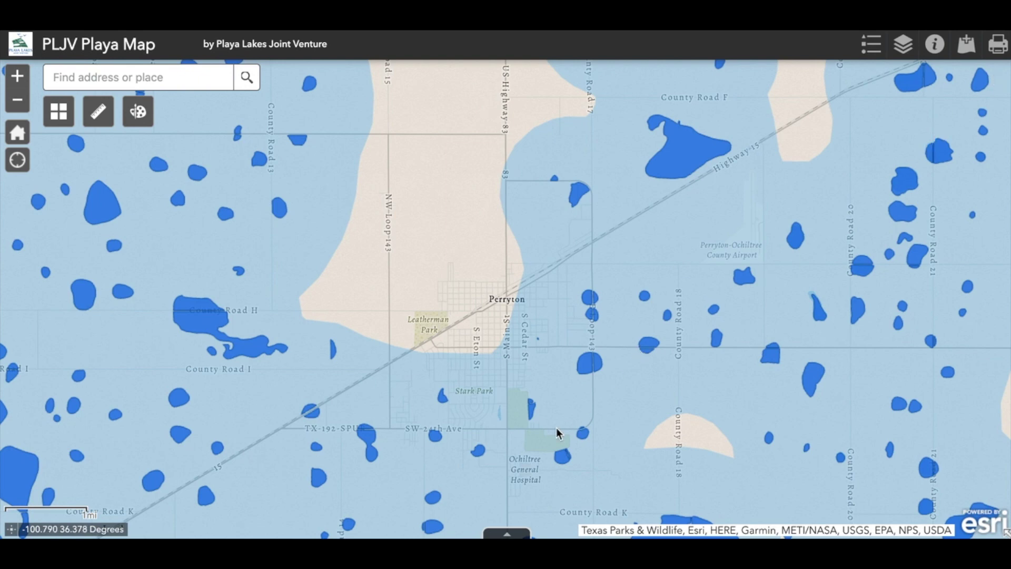
left_click(810, 388)
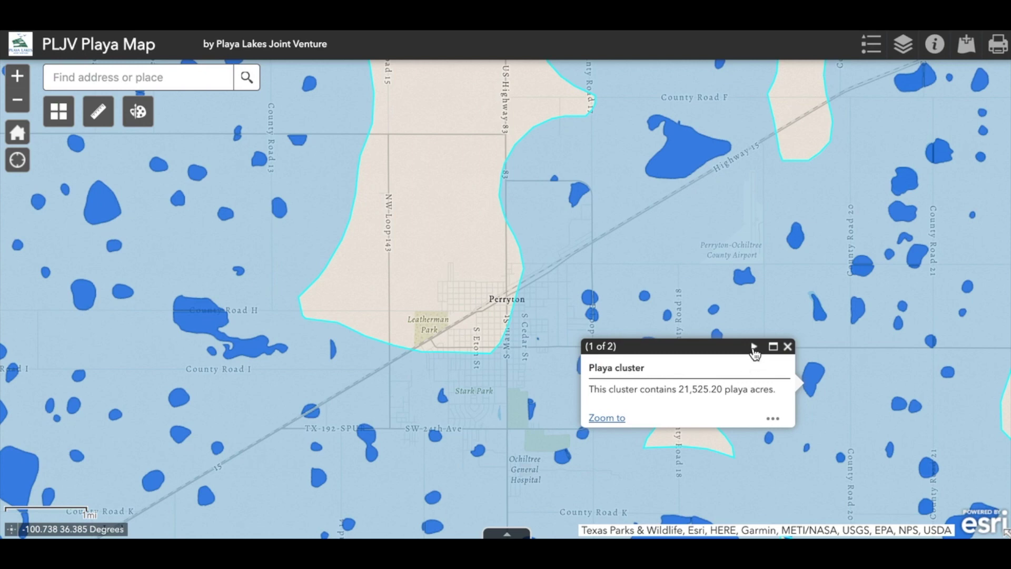
left_click(754, 348)
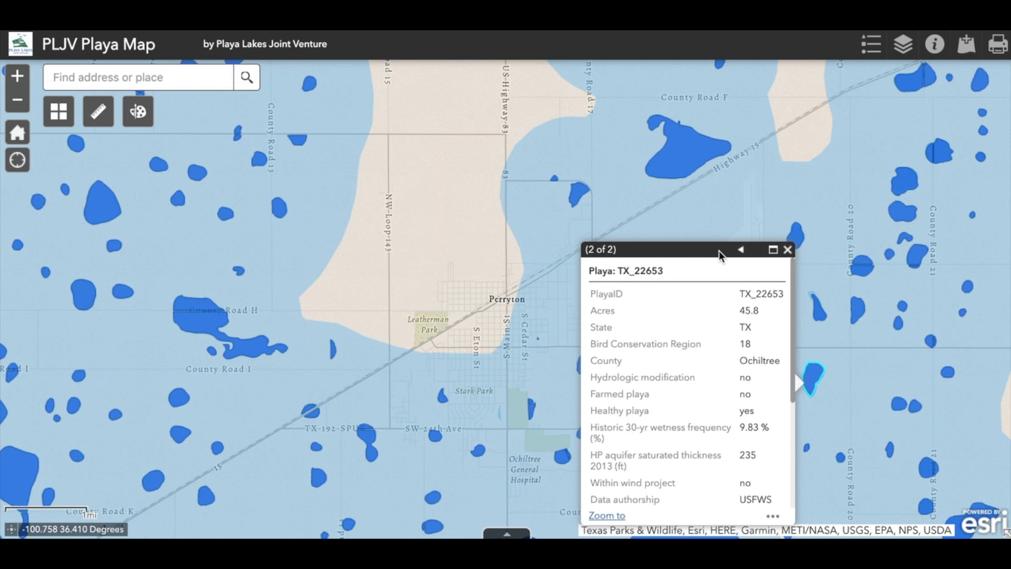
left_click(788, 251)
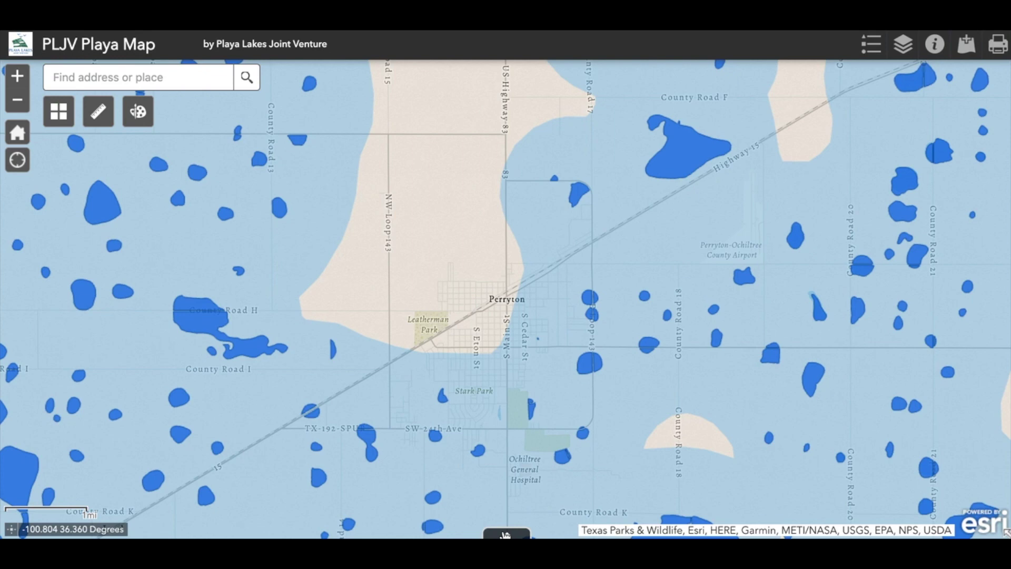
Browse the Playas attribute records for the current map extent, view the available table options, and close the table.
left_click(506, 533)
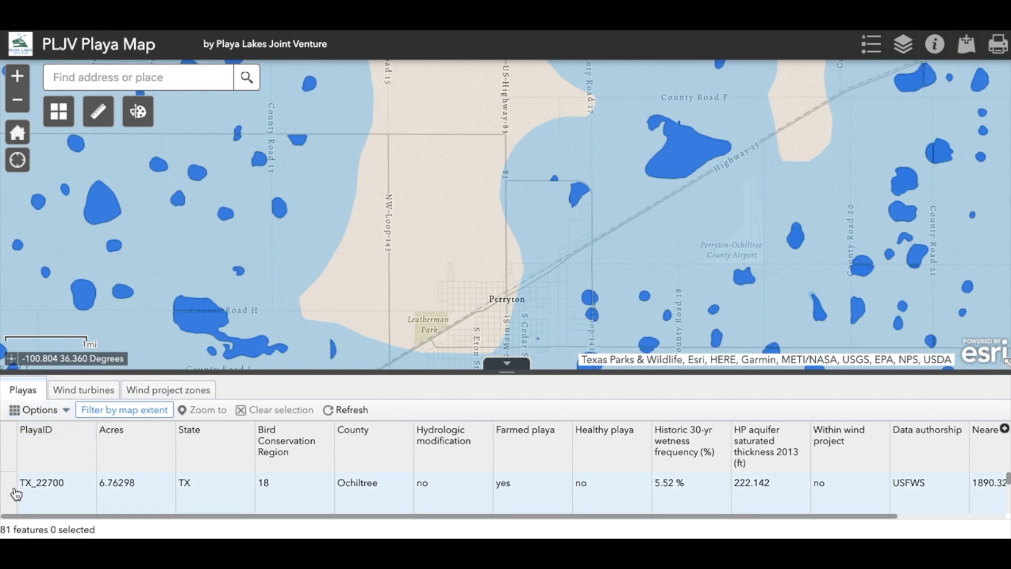
scroll(16, 494, "down", 3)
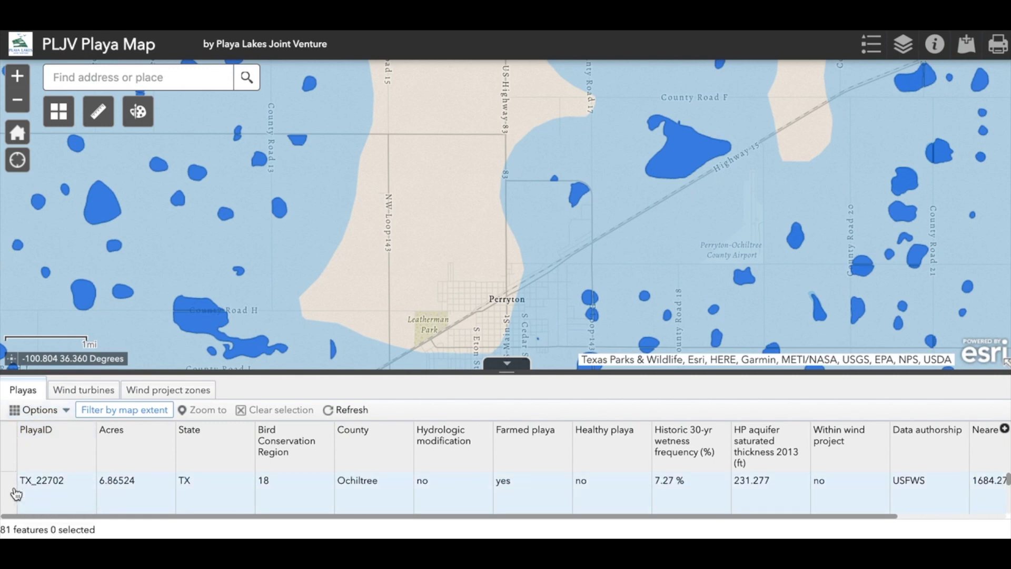
scroll(16, 494, "down", 3)
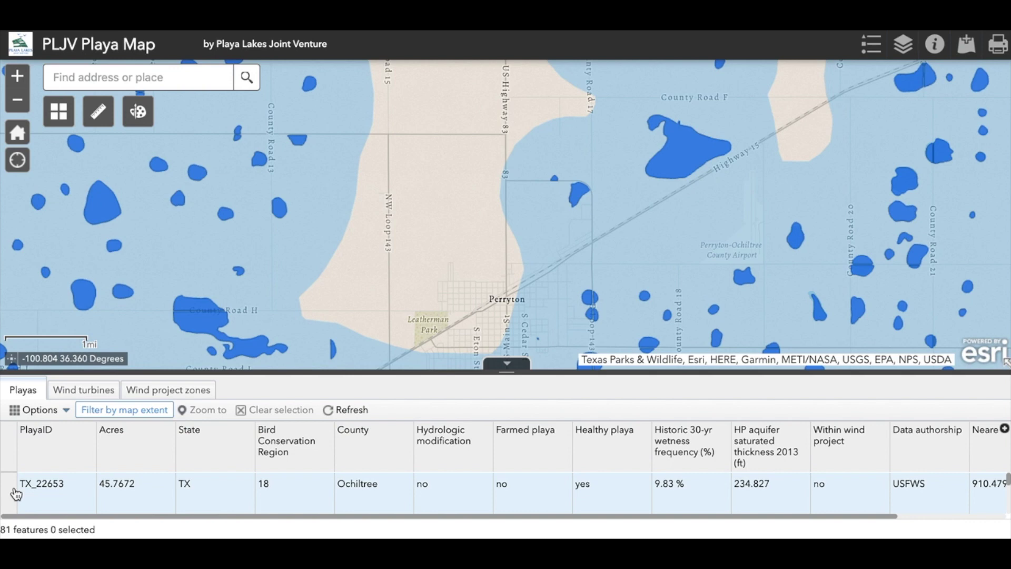
scroll(15, 493, "down", 3)
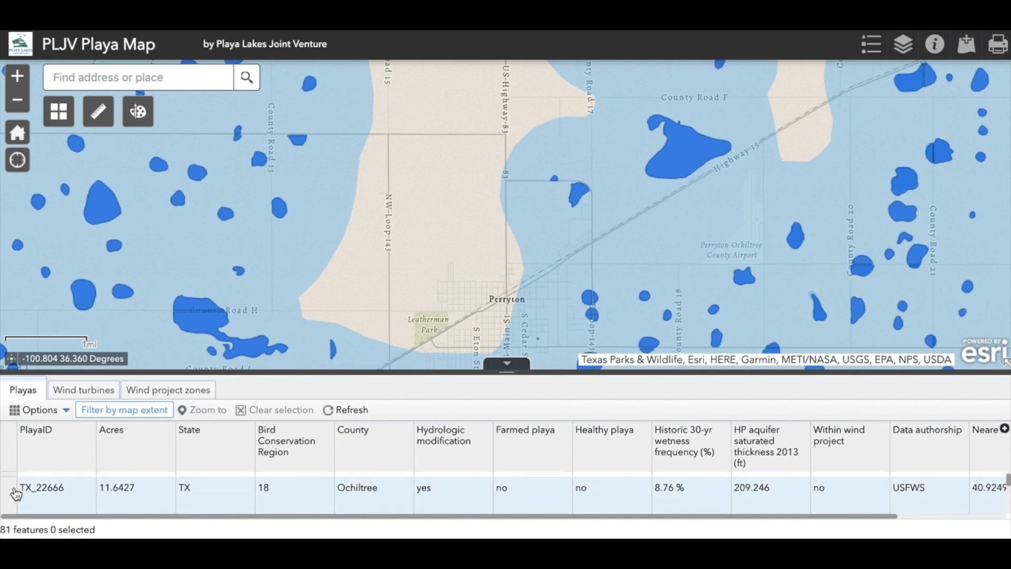
scroll(16, 493, "down", 1)
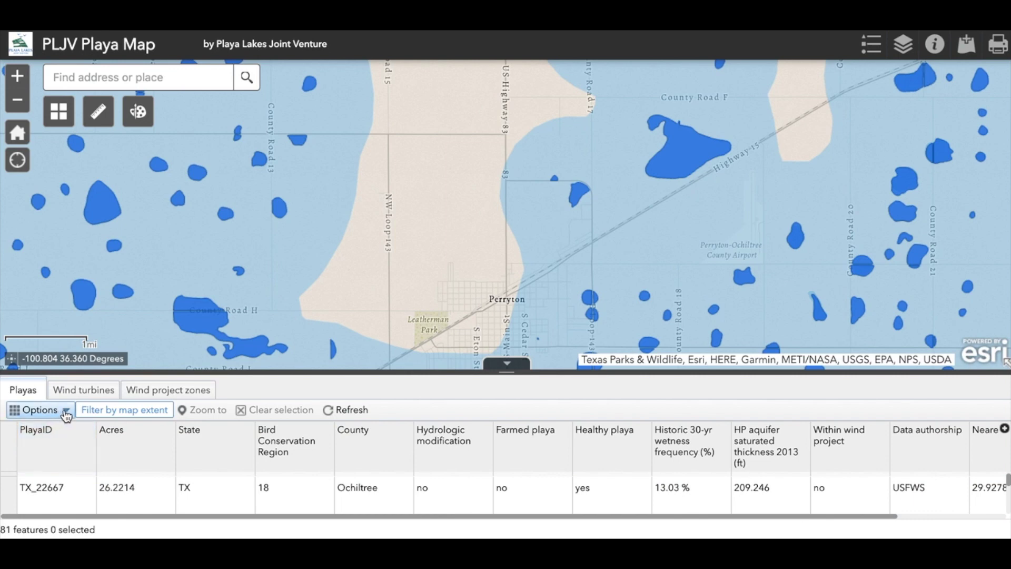
left_click(66, 415)
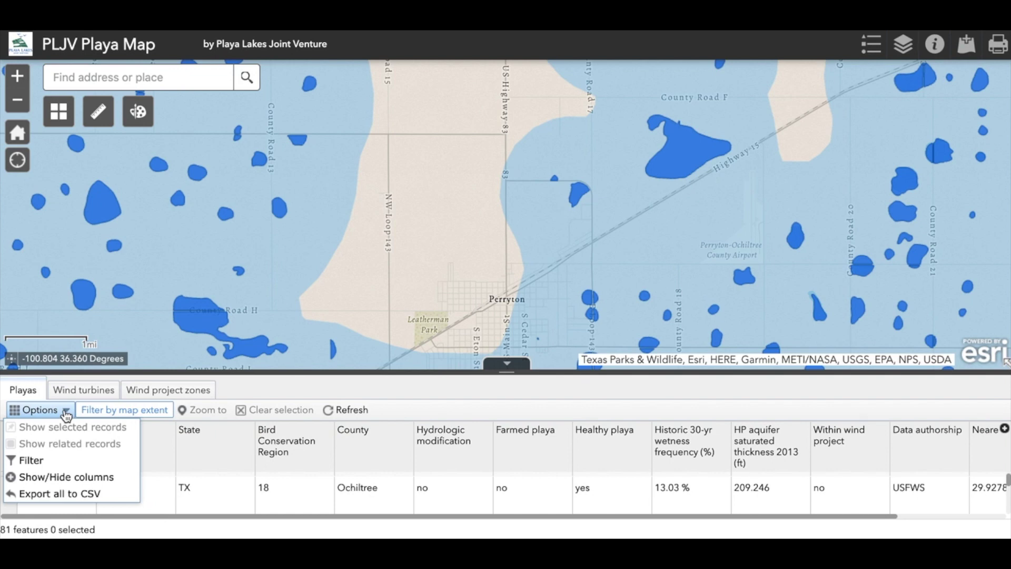
left_click(507, 363)
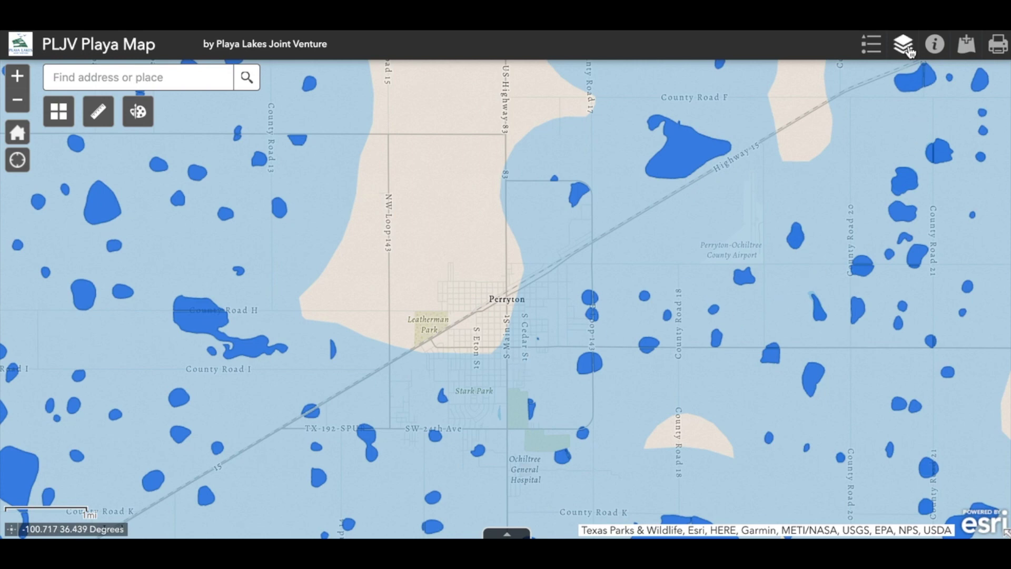
Show the Wind turbines and Wind project zones layers over the area northwest of Perryton.
left_click(905, 47)
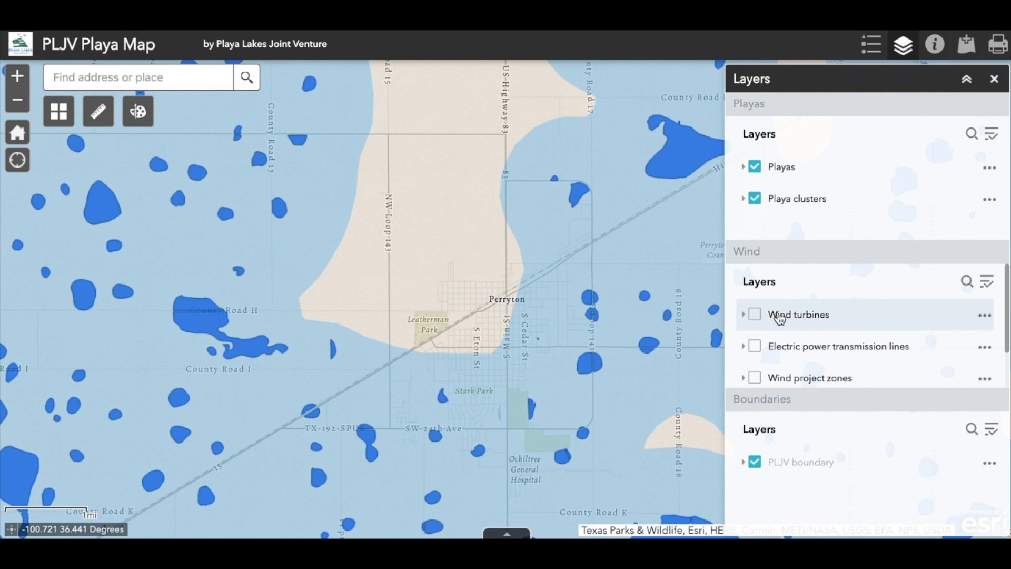
left_click(755, 315)
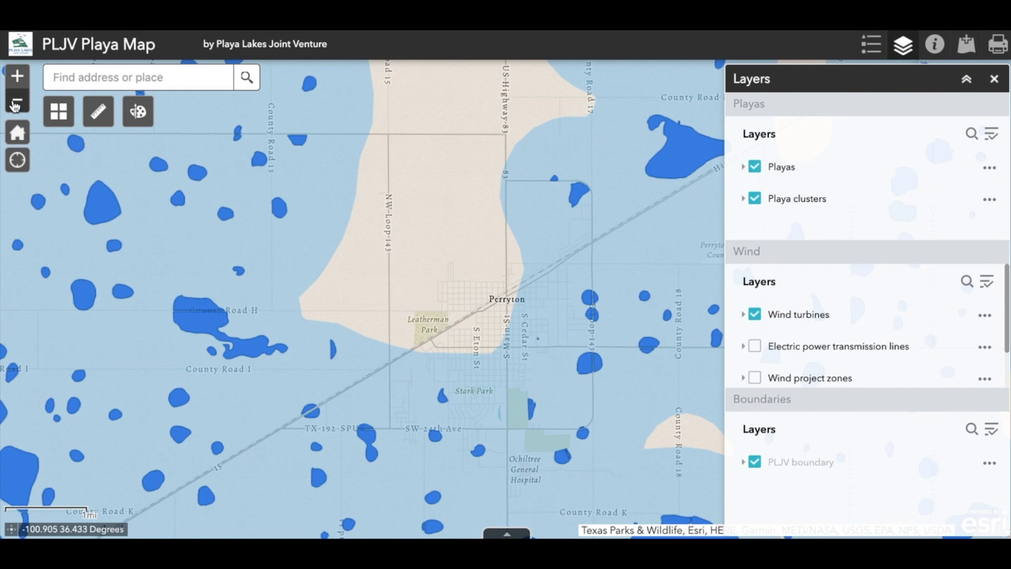
left_click(15, 104)
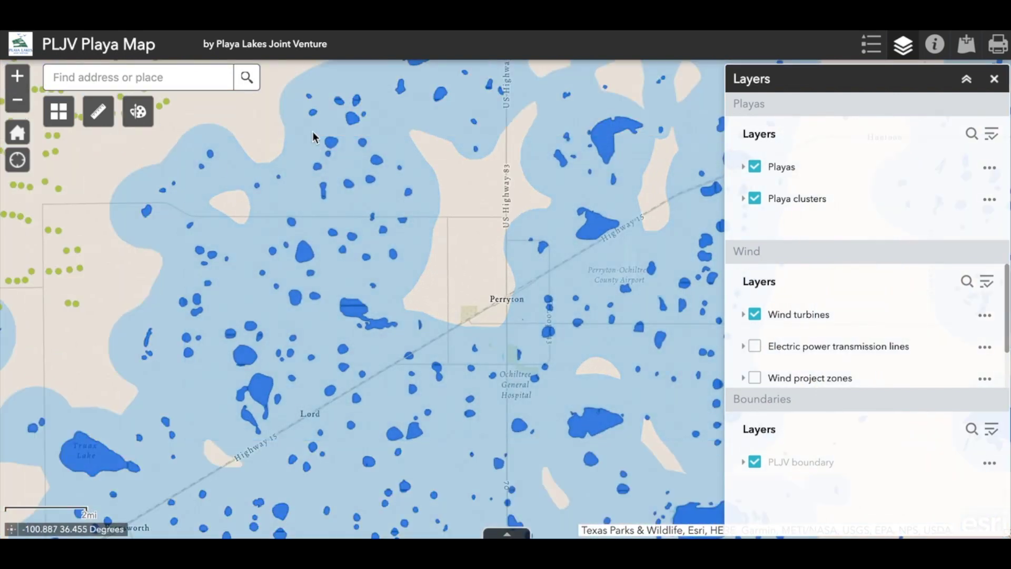
left_click_drag(316, 153, 388, 387)
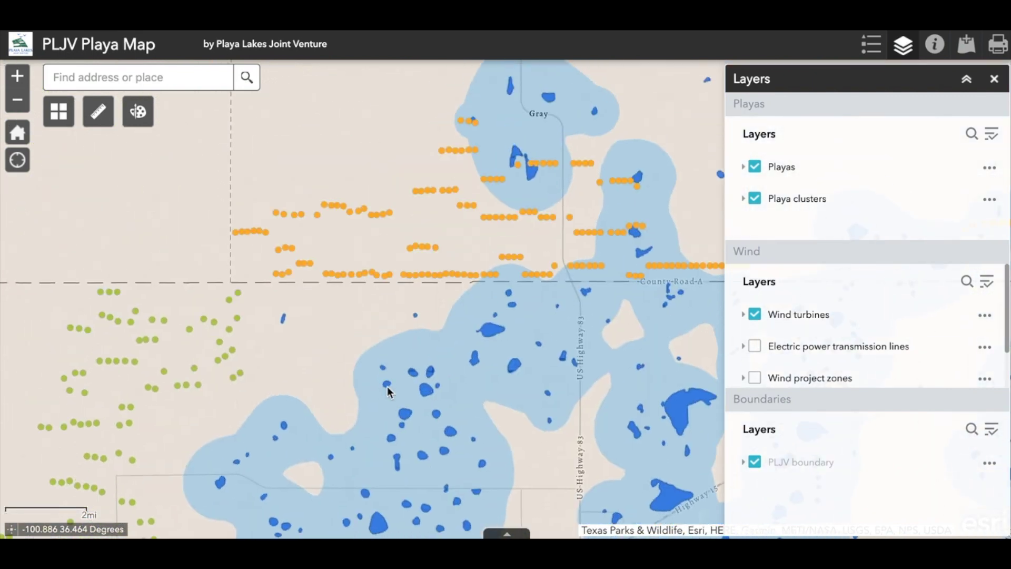
left_click(755, 378)
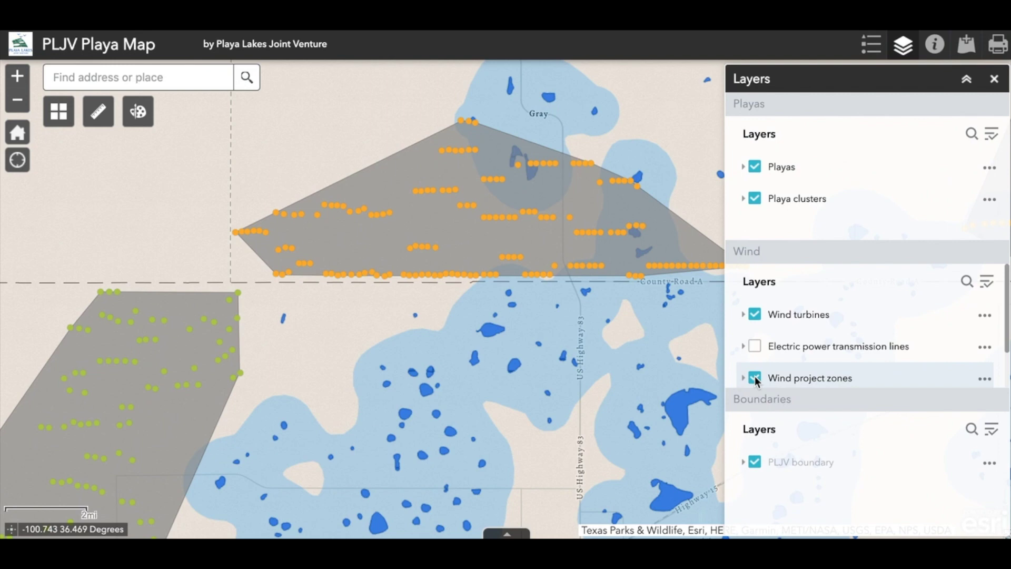
Inspect the details of the easternmost green turbine and hide the Wind turbines and Wind project zones layers.
left_click(239, 377)
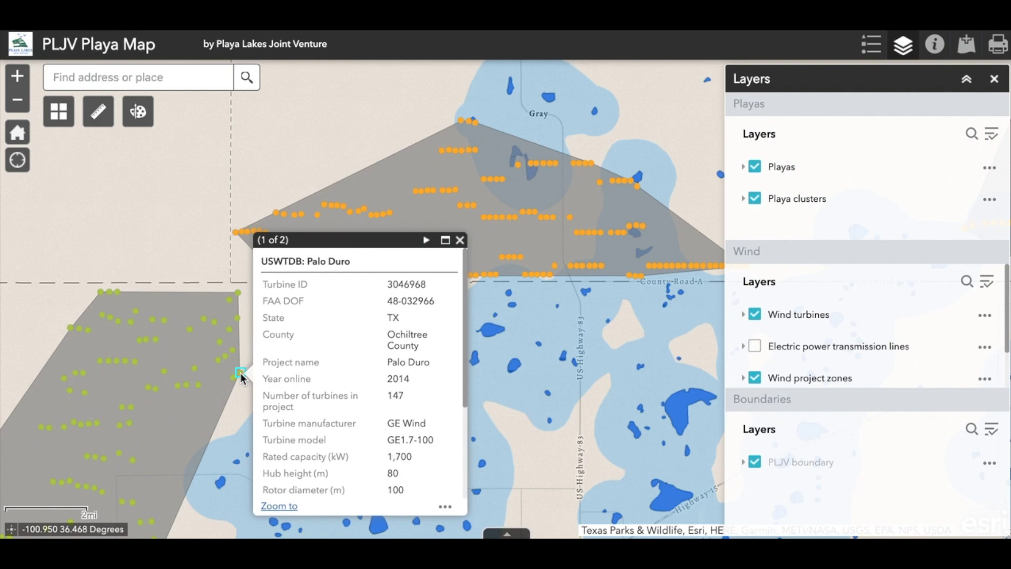
left_click(460, 239)
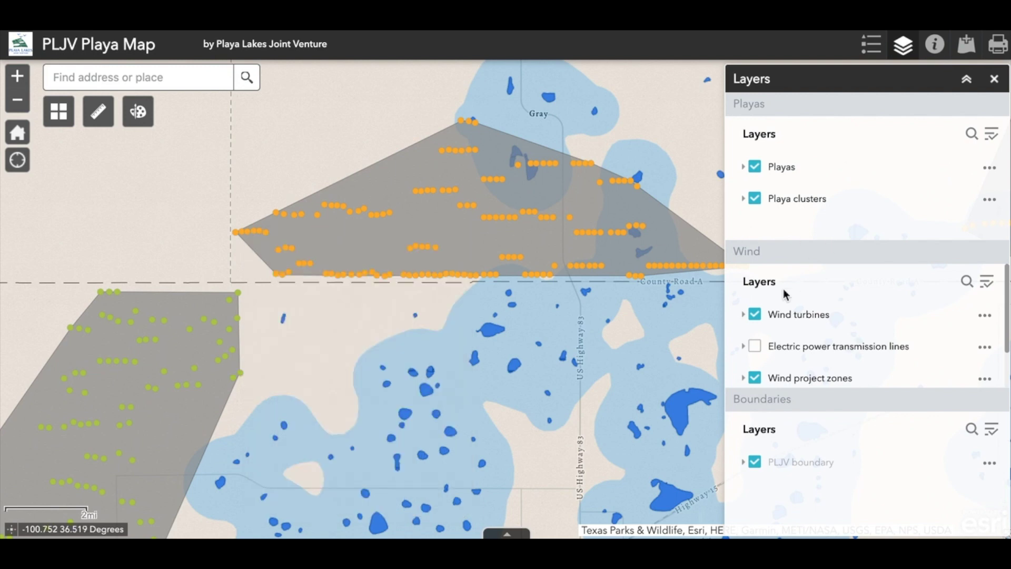
left_click(754, 315)
left_click(754, 378)
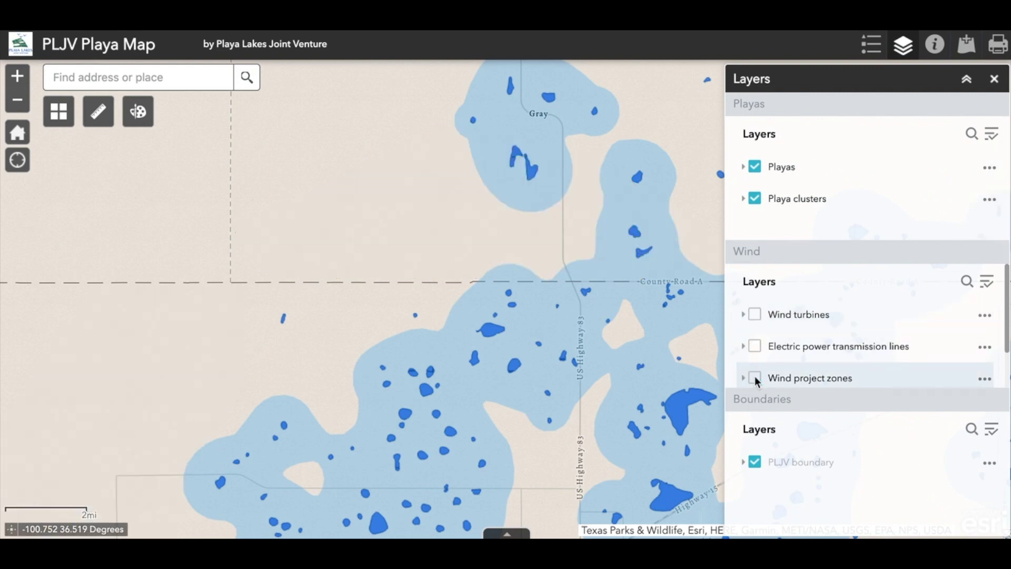
Review the Add Data options for ArcGIS Online search, URL and file upload, and close Add Data without adding anything.
left_click(967, 46)
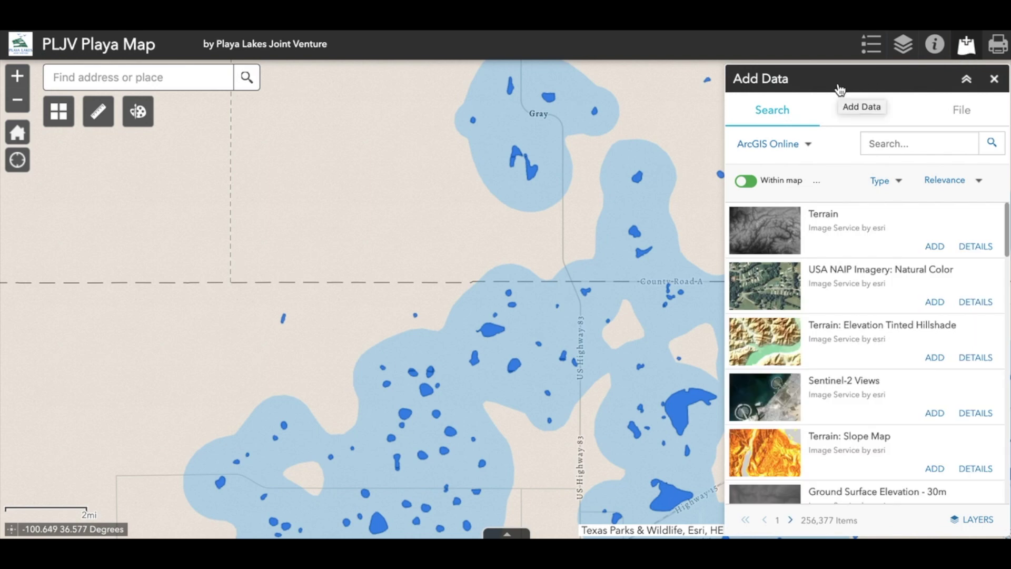
scroll(857, 221, "down", 3)
scroll(857, 223, "down", 2)
scroll(857, 223, "up", 4)
scroll(857, 226, "up", 1)
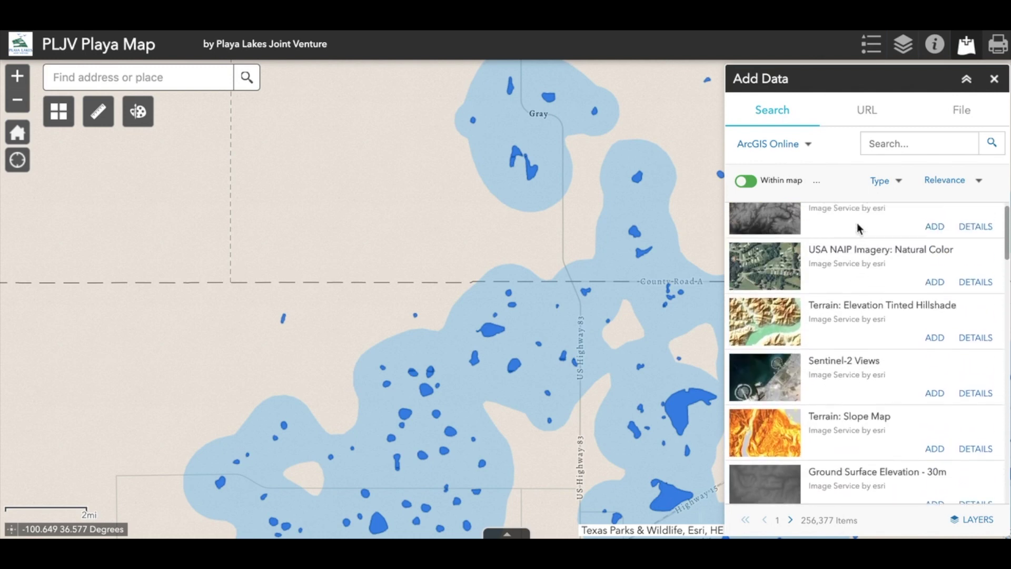
left_click(875, 116)
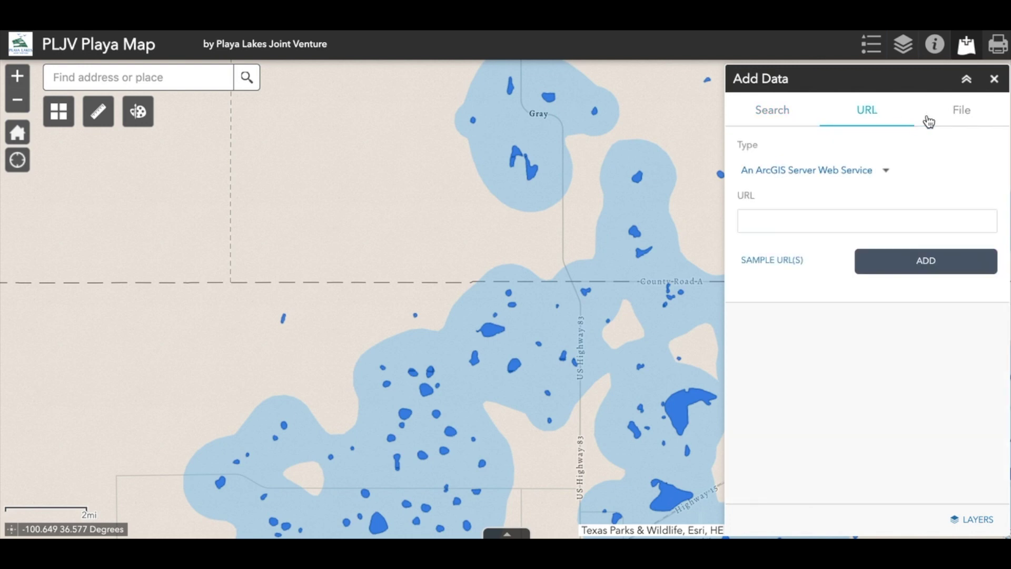
left_click(957, 119)
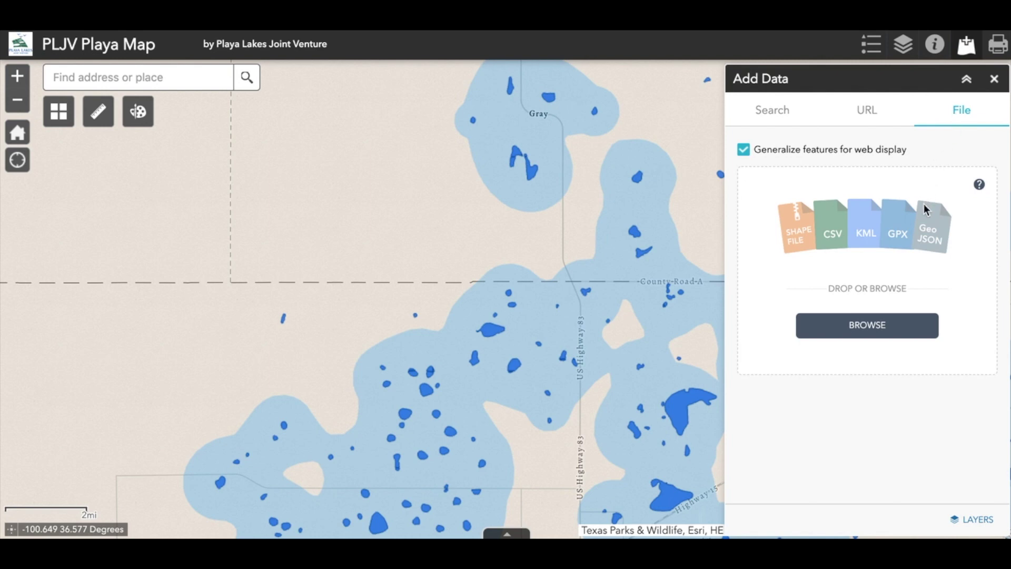
left_click(994, 80)
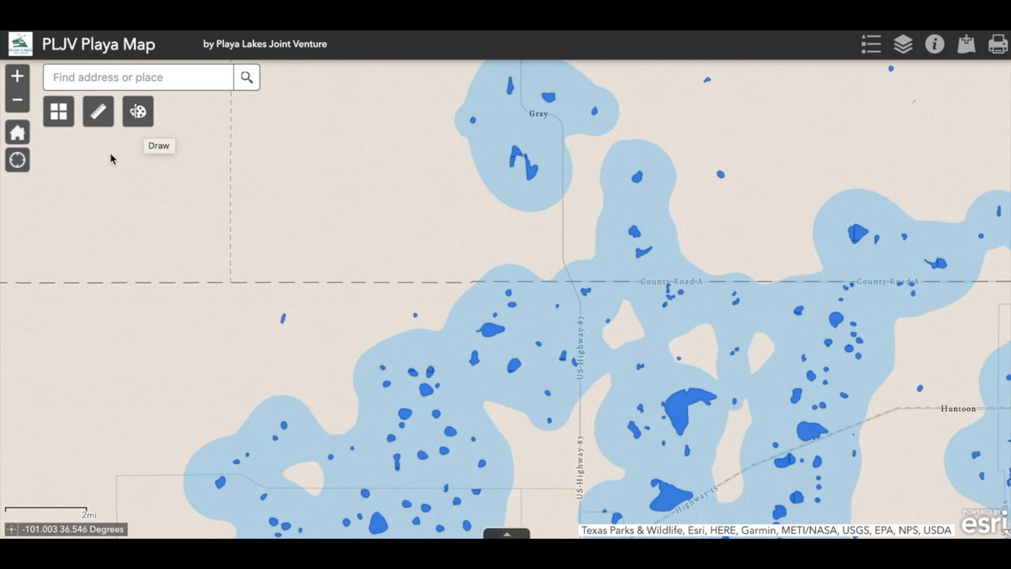
Switch the basemap to Imagery and view the playas and surrounding fields up close.
left_click(59, 112)
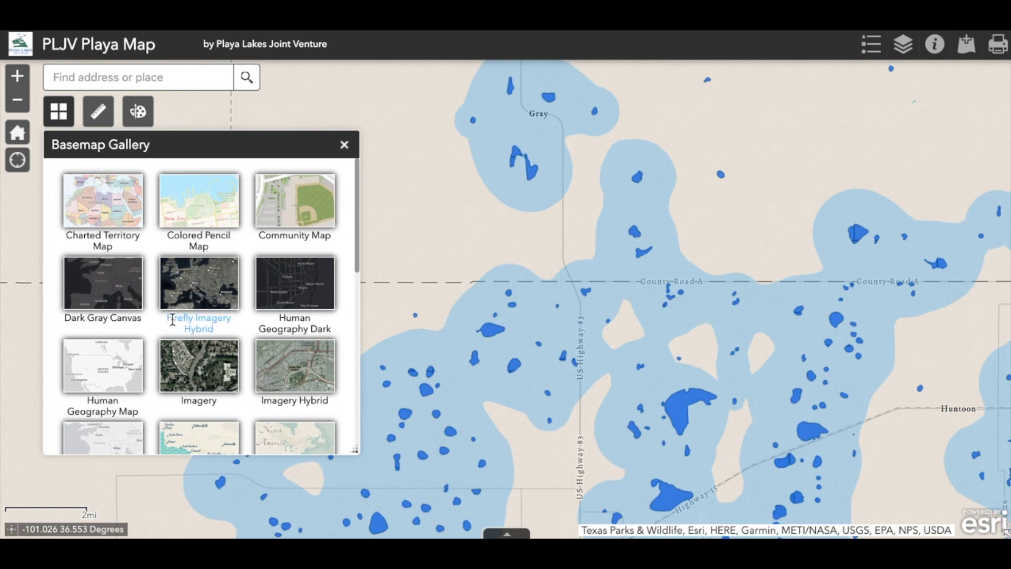
left_click(209, 381)
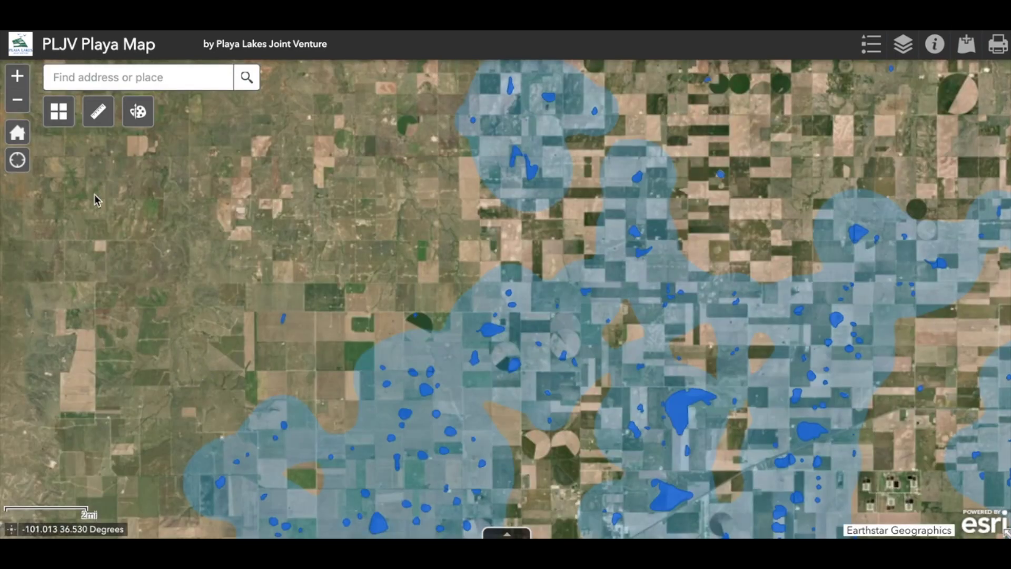
left_click(20, 78)
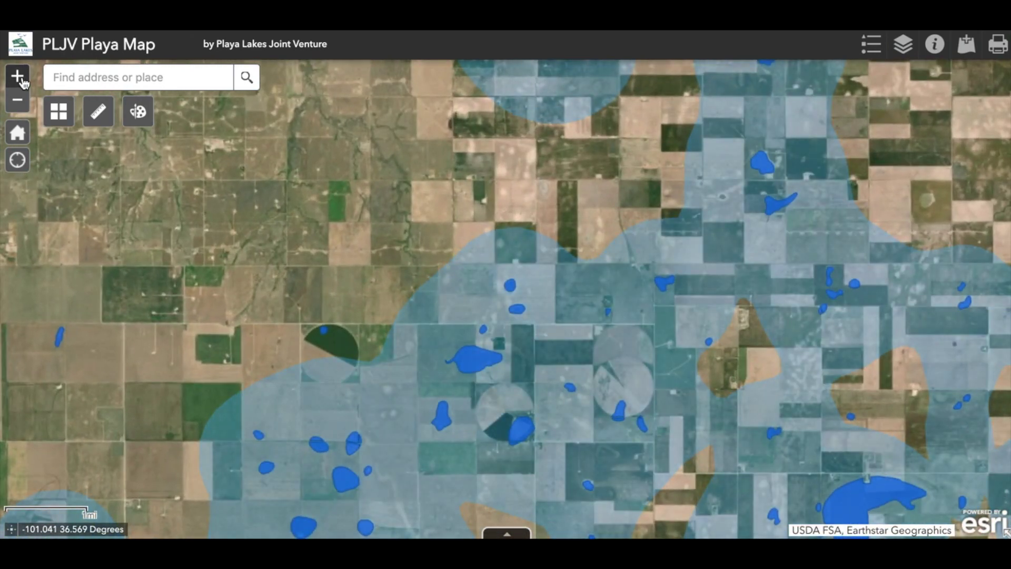
left_click(21, 80)
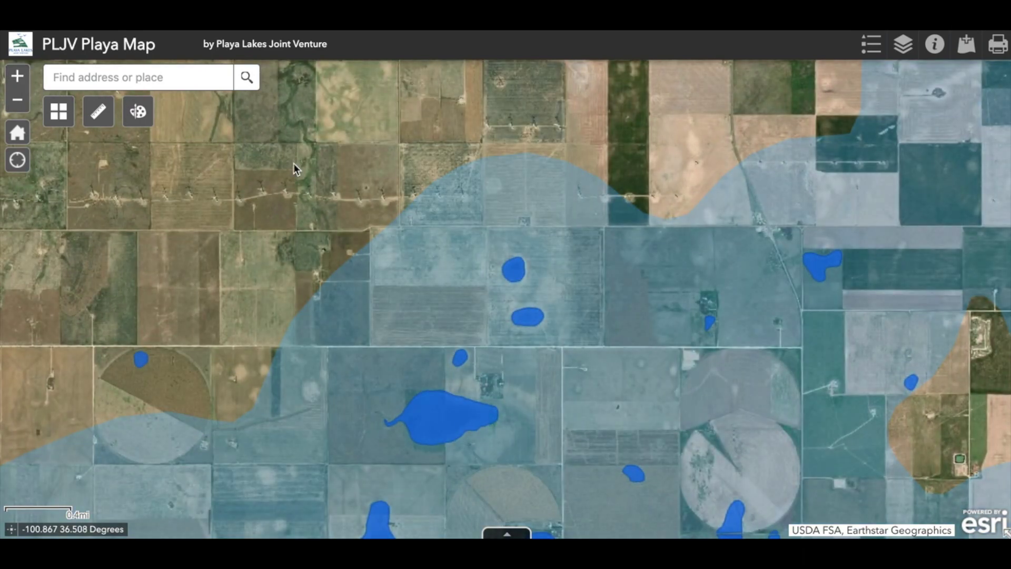
Hide the Playa clusters layer, and turn the Playas layer off and back on to compare it with the imagery.
left_click(903, 53)
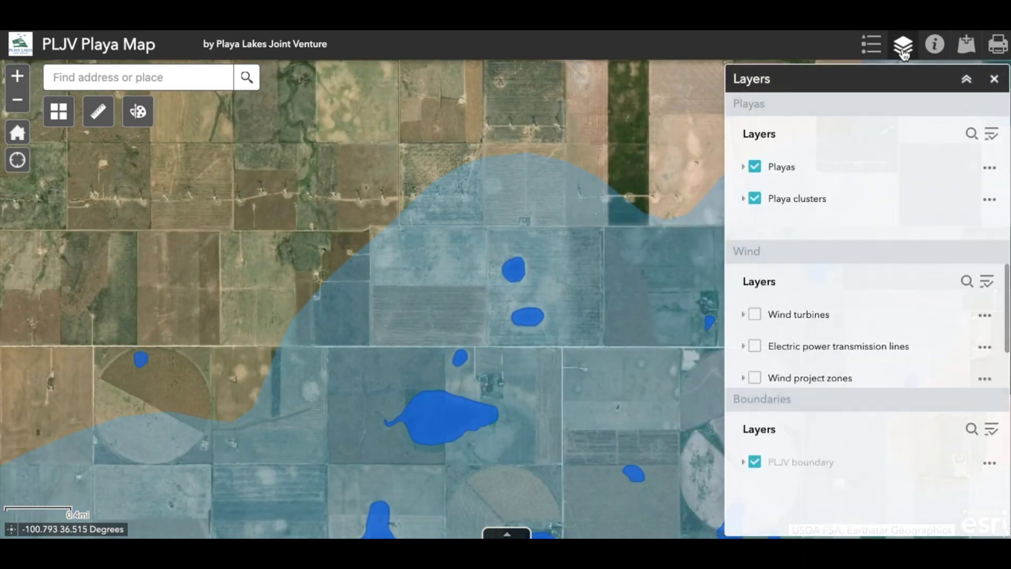
left_click(754, 199)
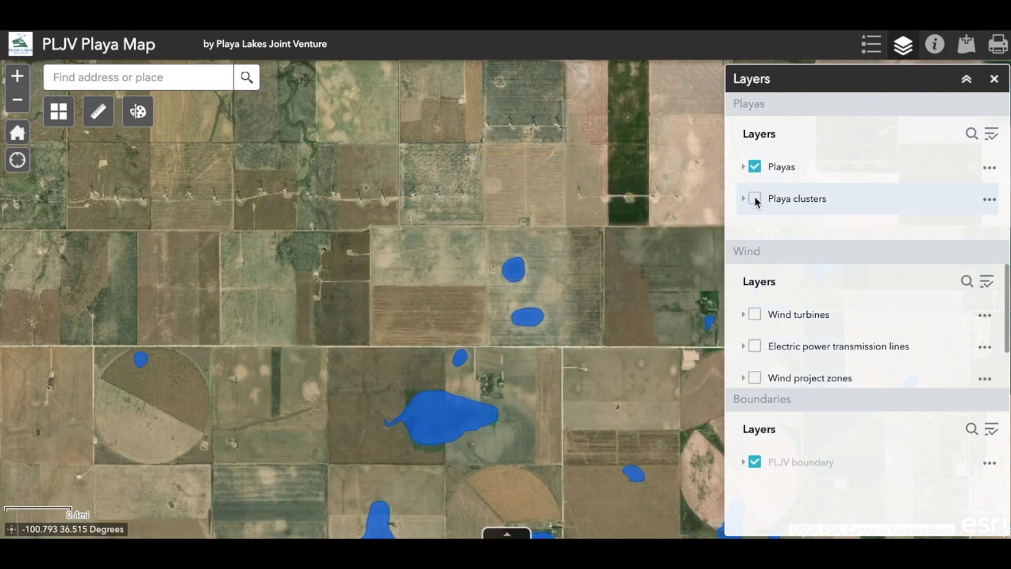
left_click(755, 168)
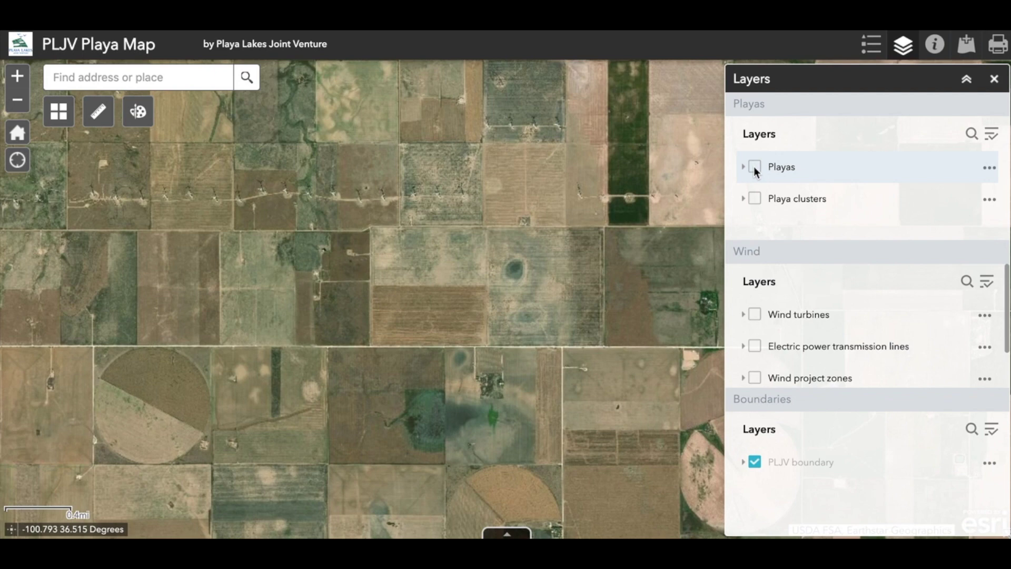
left_click(754, 167)
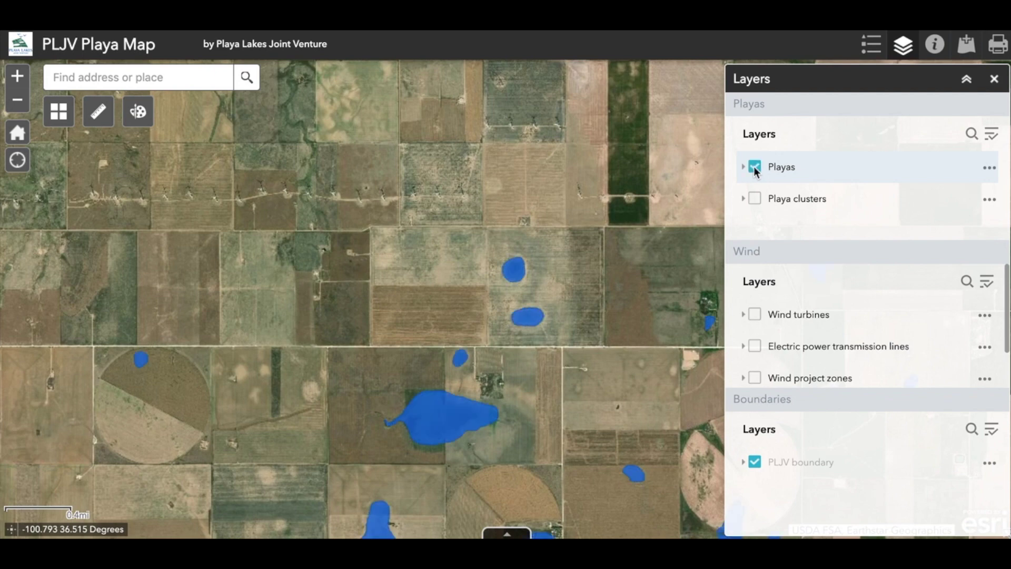
Set the Playas layer's transparency to about 70% and close the layer list.
left_click(989, 168)
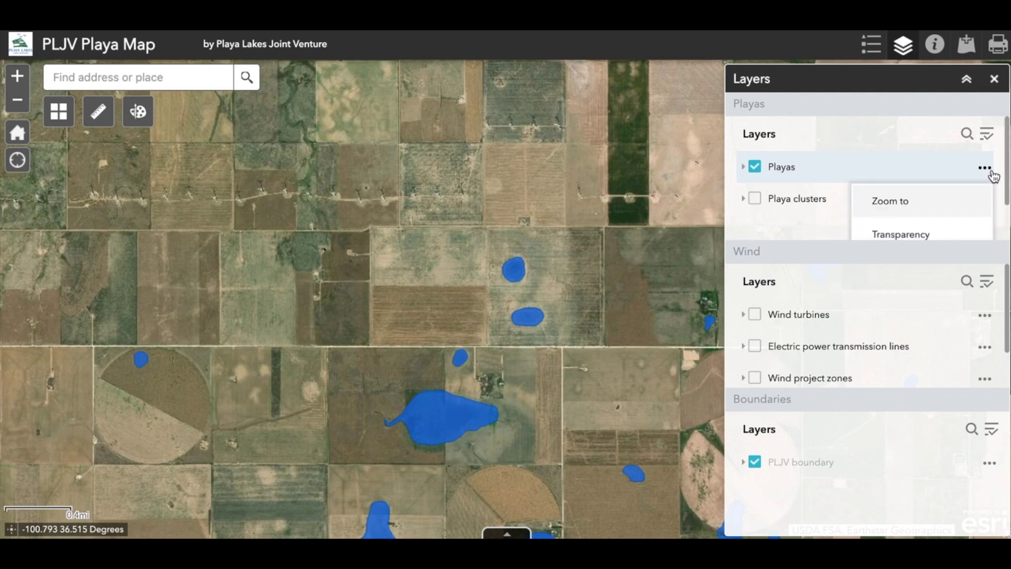
left_click(921, 230)
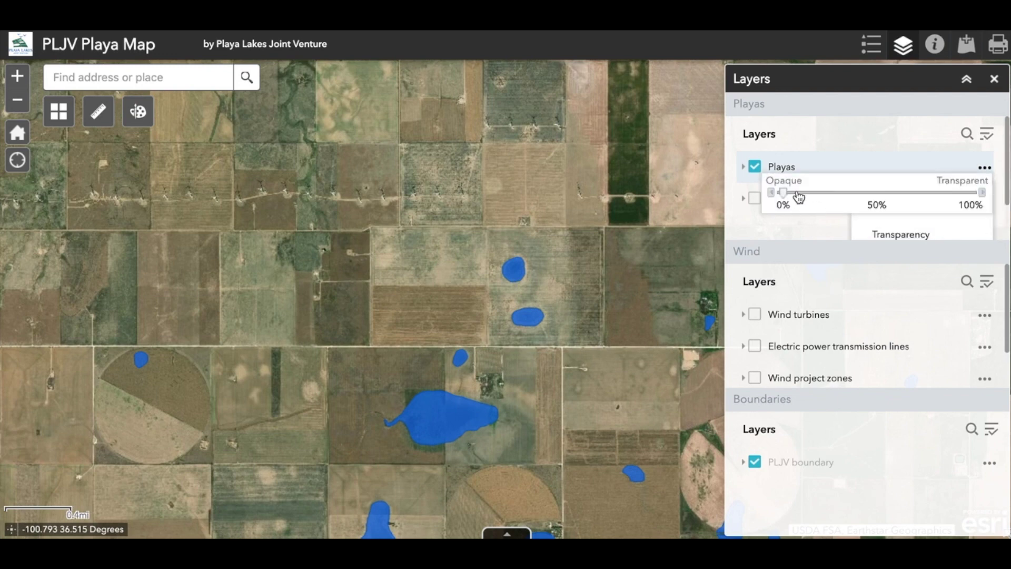
left_click_drag(784, 193, 912, 194)
left_click(993, 79)
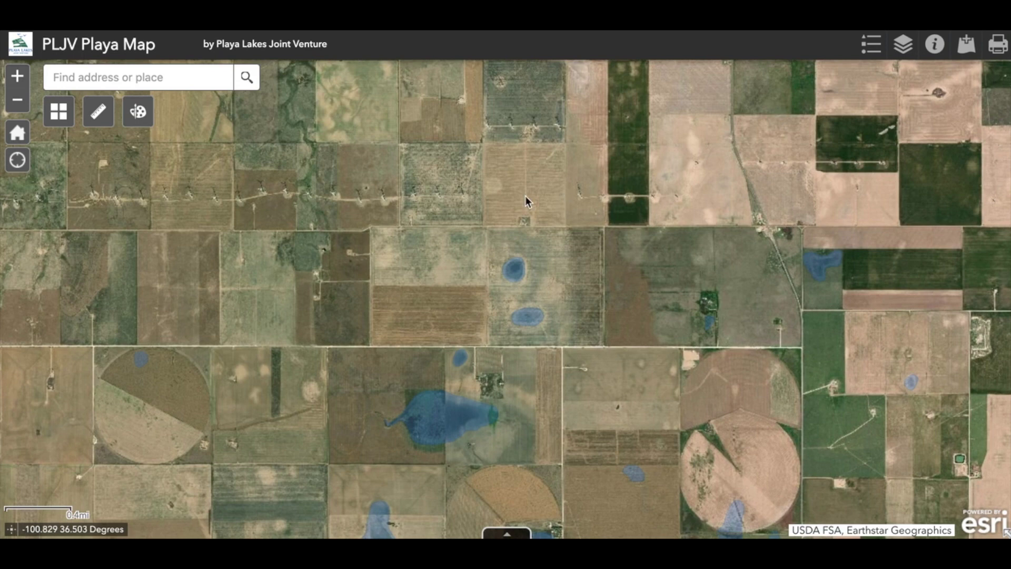